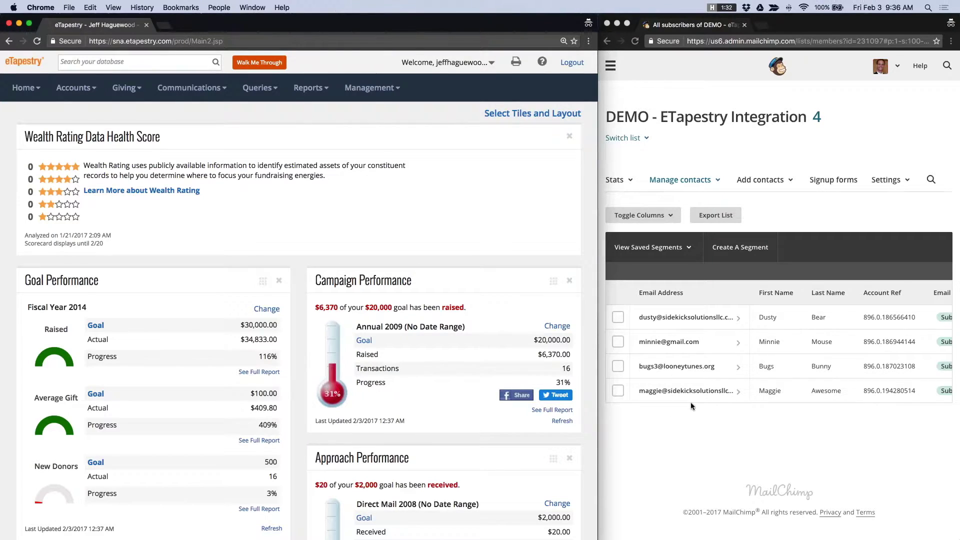
- Open the eTapestry Accounts menu from the top navigation bar
left_click(73, 87)
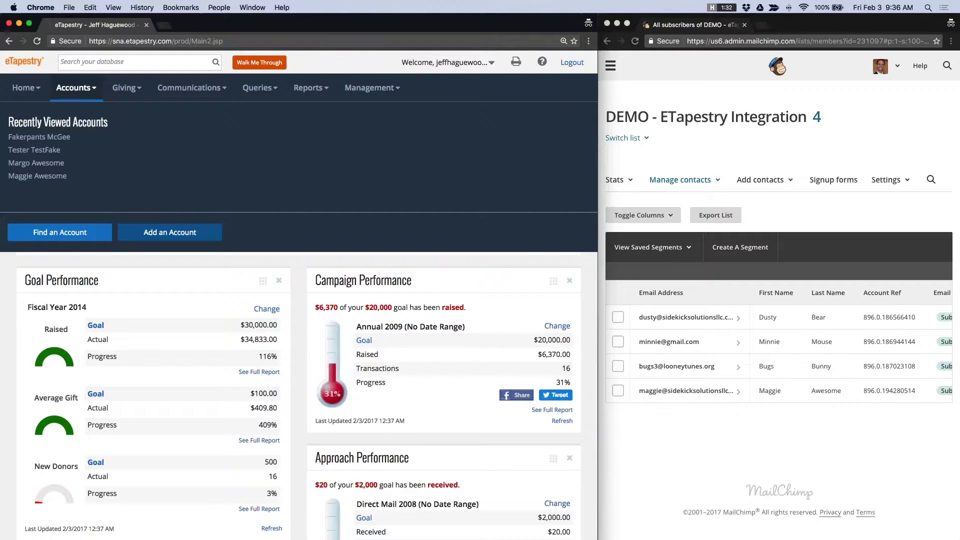
- Start a new account and enter the contact's first name, last name and e-mail address
left_click(162, 235)
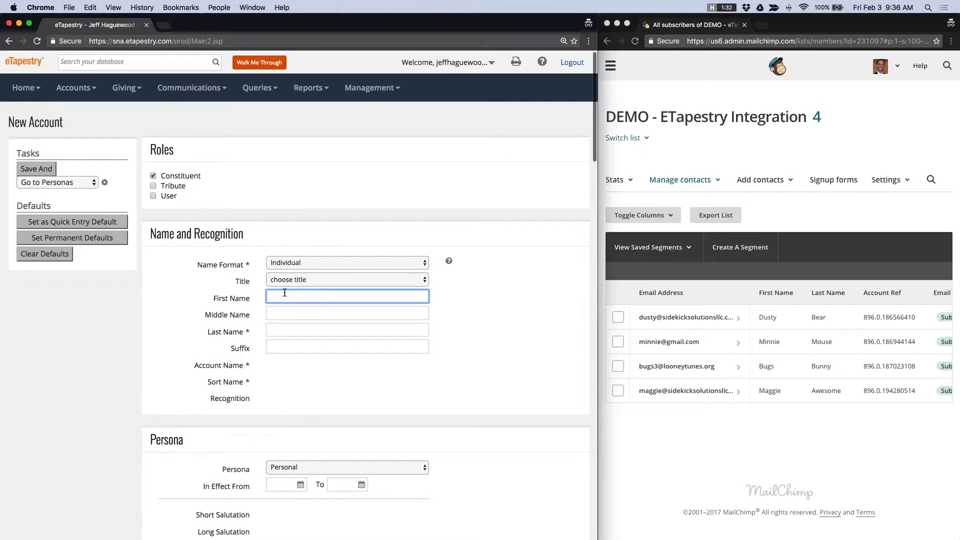
type("King")
key("Tab")
key("Tab")
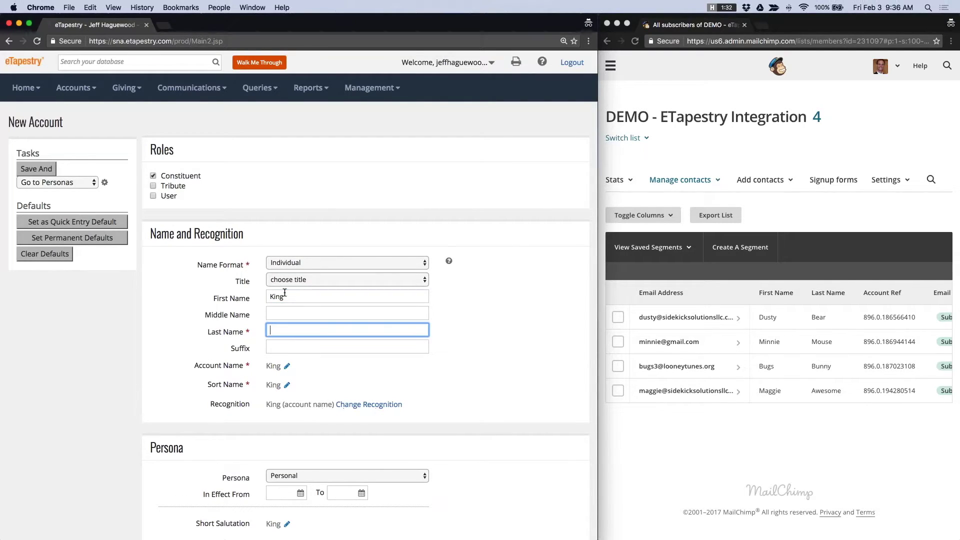
type("Arthur")
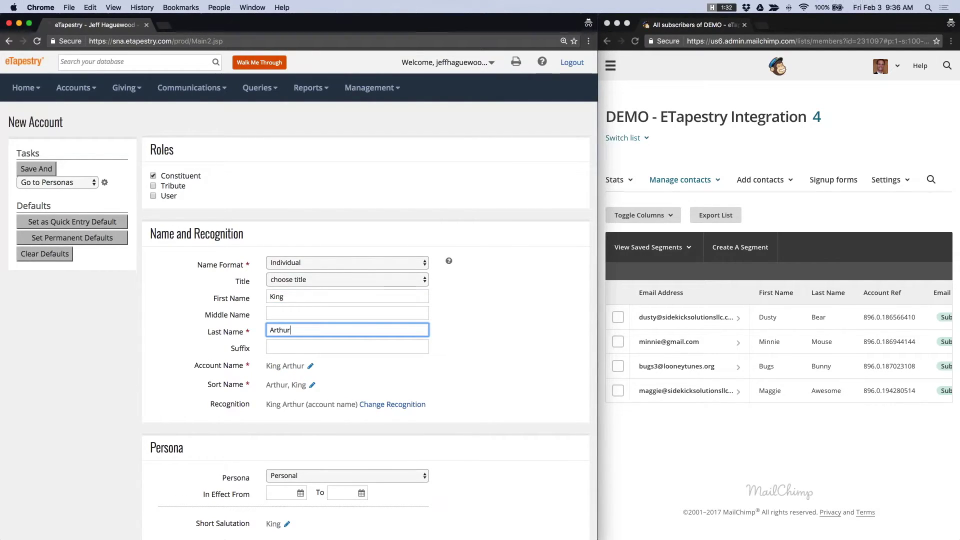
scroll(284, 292, "down", 10)
left_click(289, 402)
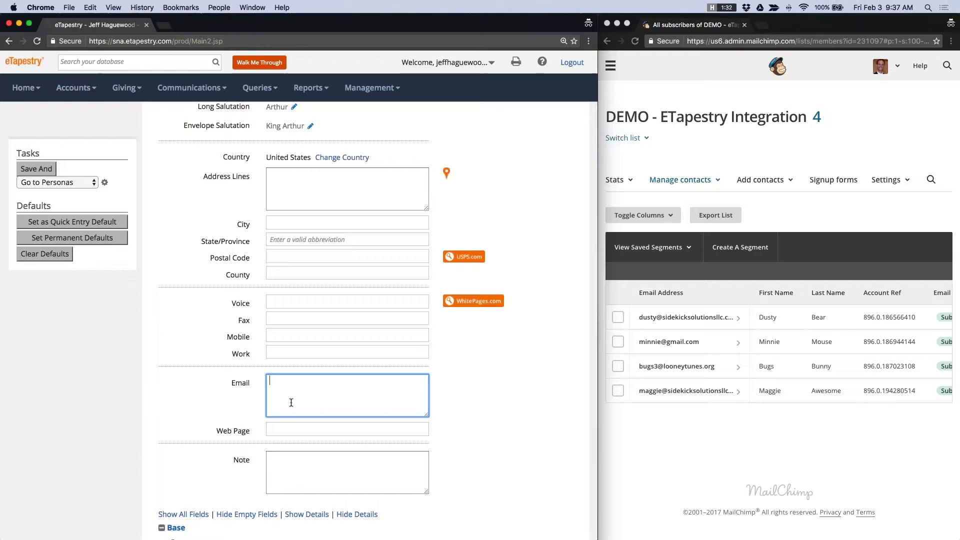
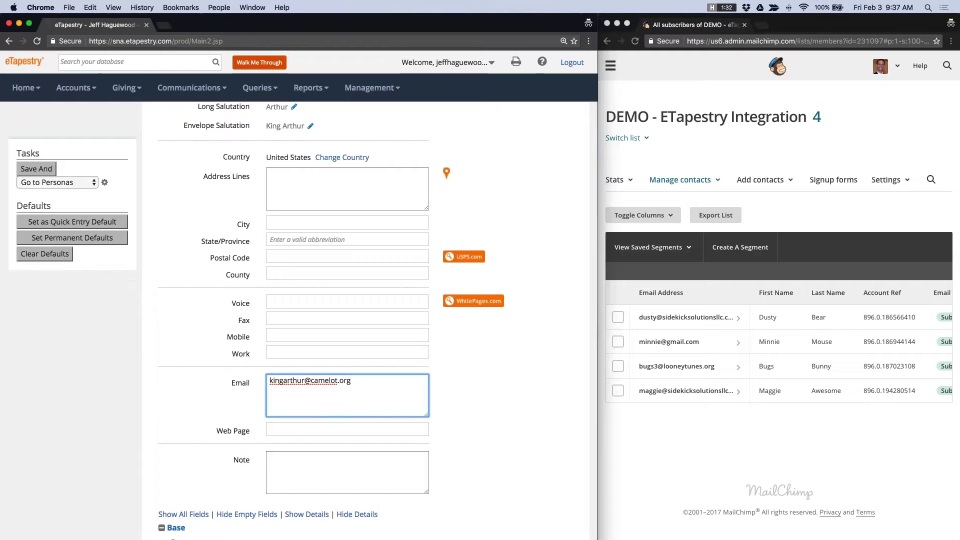
- Set the account type to Individual and save it, going to the journal afterwards
scroll(290, 402, "down", 5)
scroll(205, 500, "down", 6)
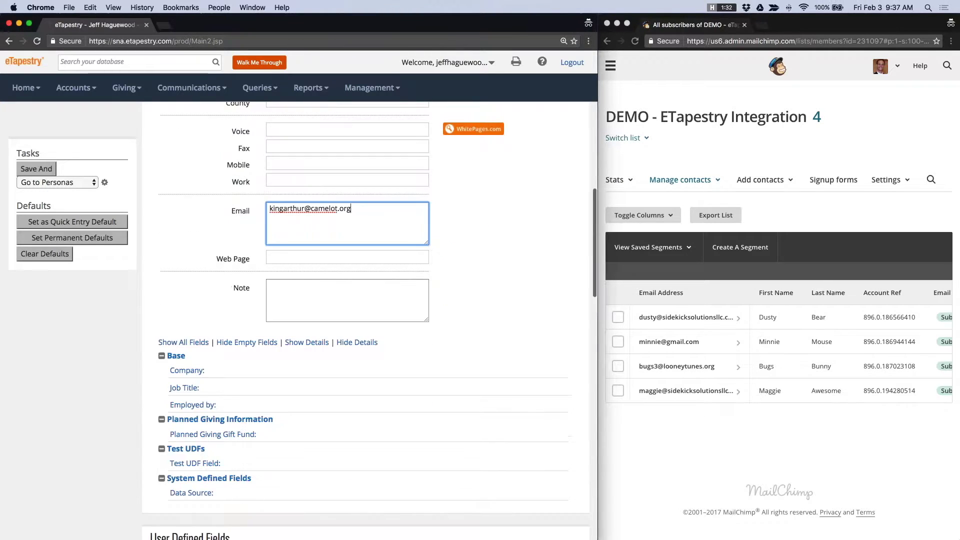
left_click(196, 504)
left_click(202, 514)
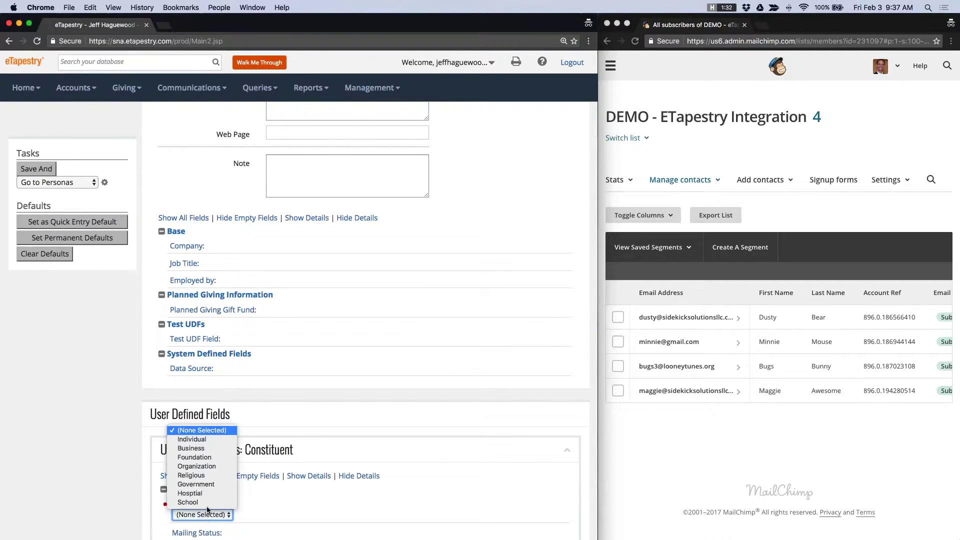
left_click(200, 440)
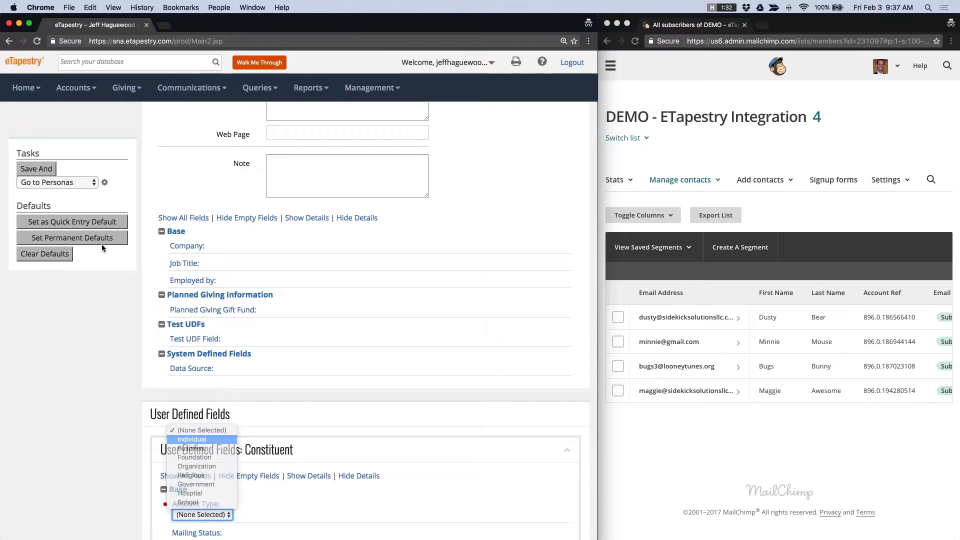
left_click(50, 182)
left_click(47, 193)
left_click(36, 168)
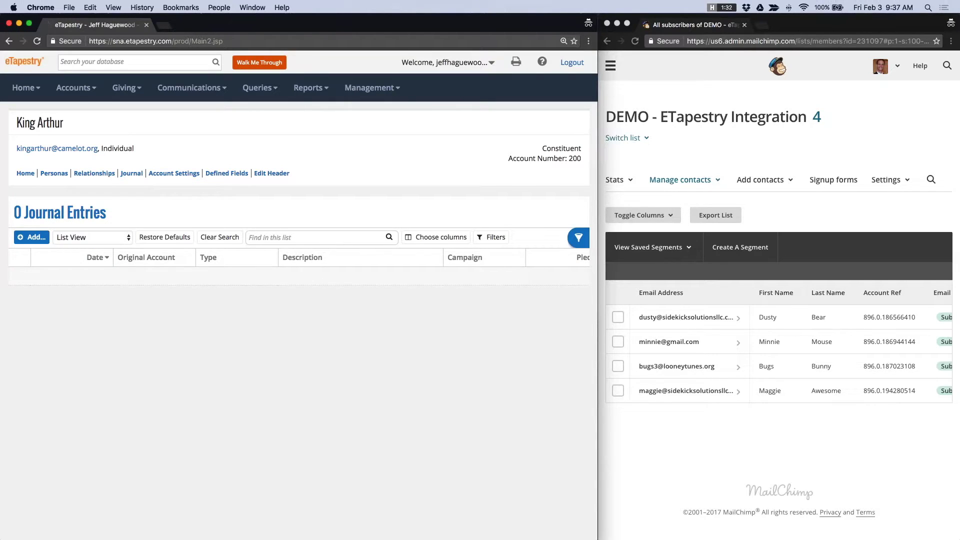
- Start a Gift/Pledge entry with received amount 10.00 and fund General Program
left_click(41, 238)
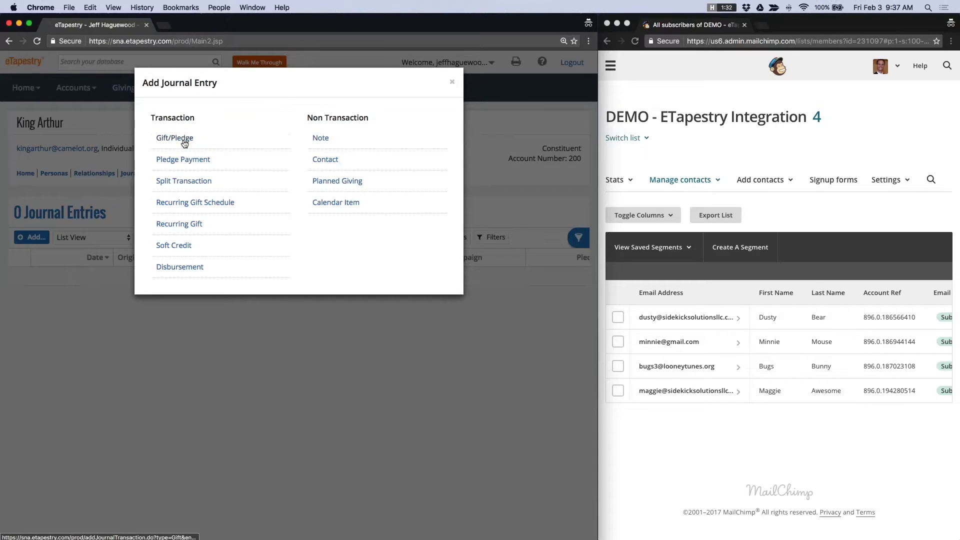
left_click(185, 142)
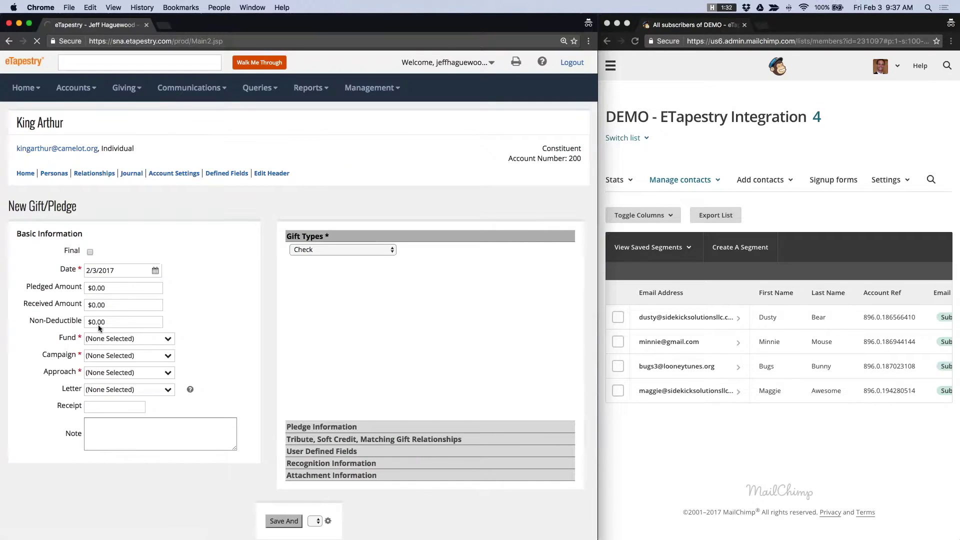
left_click(88, 304)
type("10")
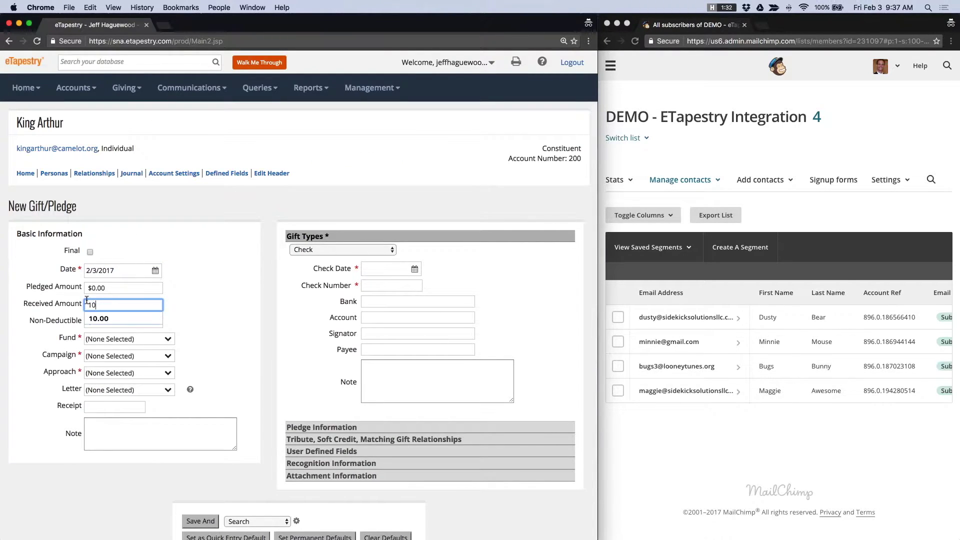
type(".00")
key("Tab")
left_click(168, 339)
left_click(168, 348)
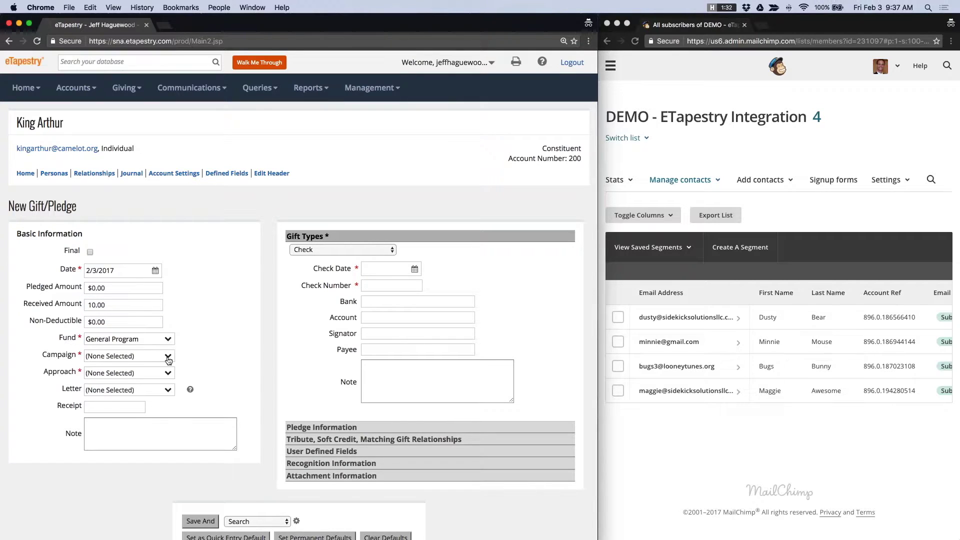
- Set campaign Capital Campaign 2015-17, approach Gala 2016 and gift type Cash, then save the gift
left_click(168, 356)
left_click(120, 389)
left_click(168, 373)
left_click(120, 399)
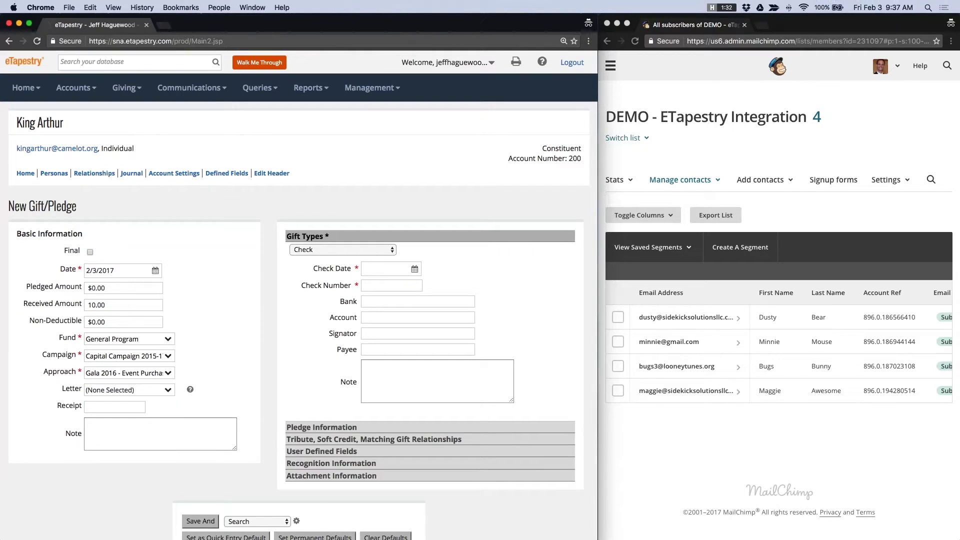
left_click(314, 252)
left_click(320, 251)
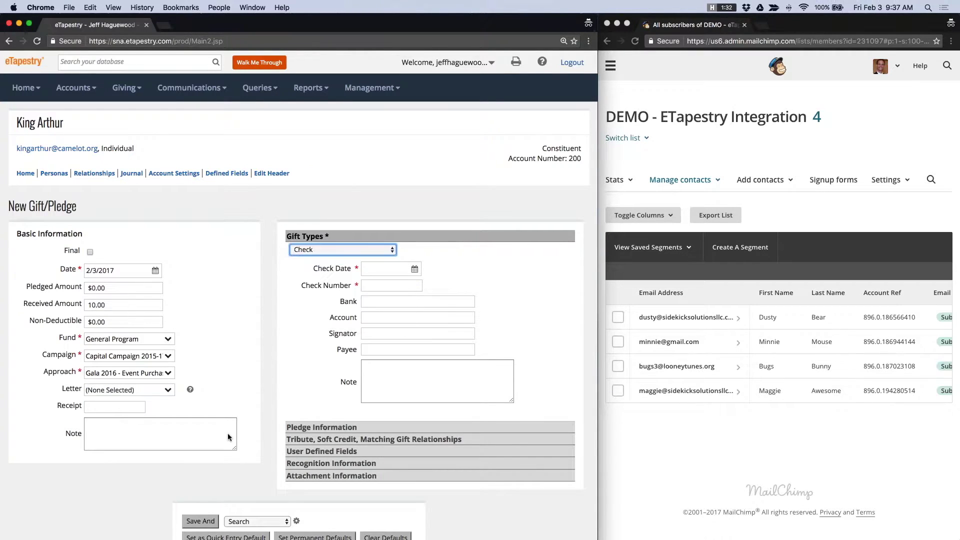
key("Up")
scroll(227, 433, "down", 1)
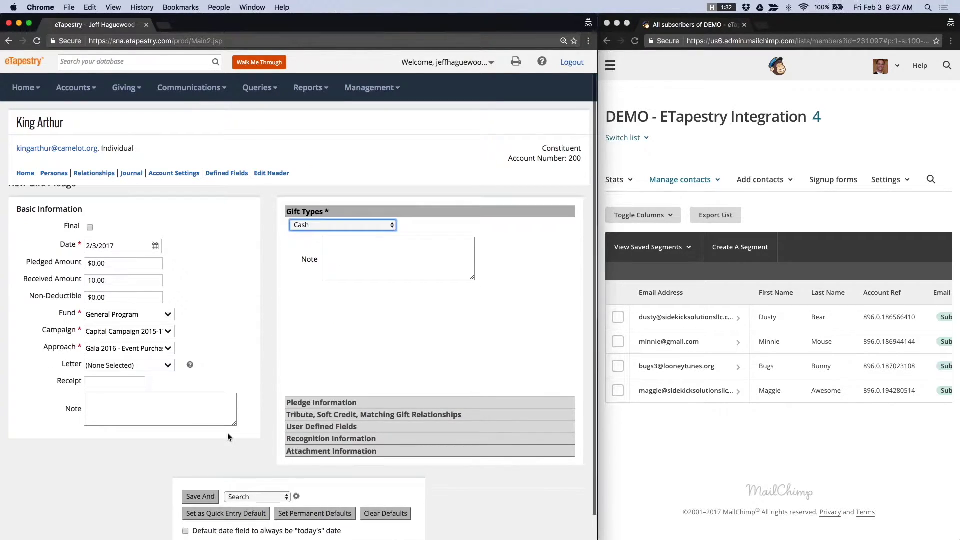
left_click(200, 497)
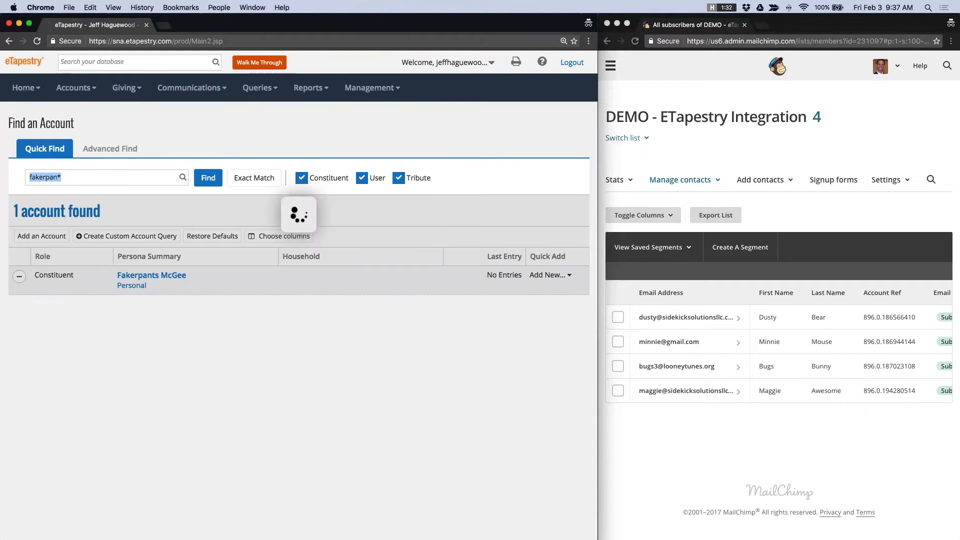
- Search for the account and reopen its journal to confirm the new gift
left_click(119, 63)
type("king ")
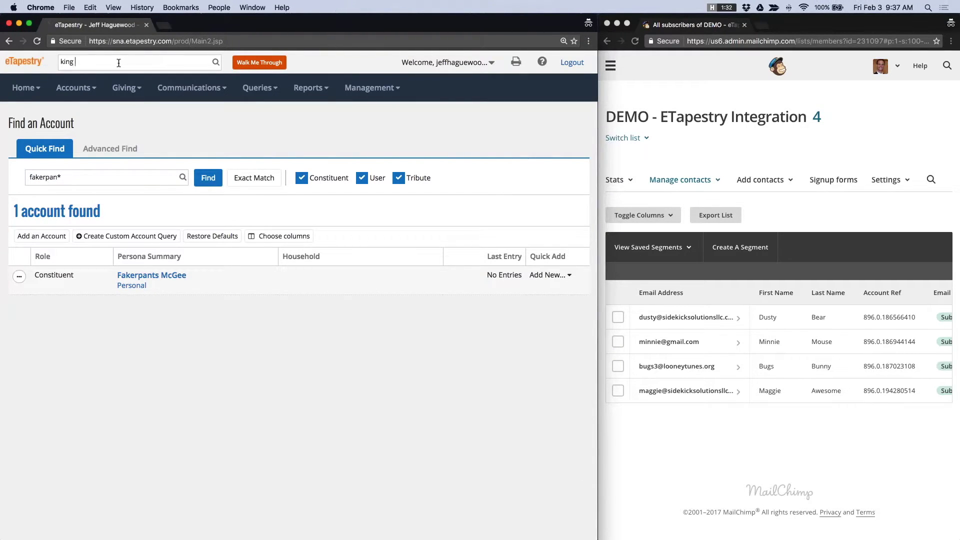
type("ar")
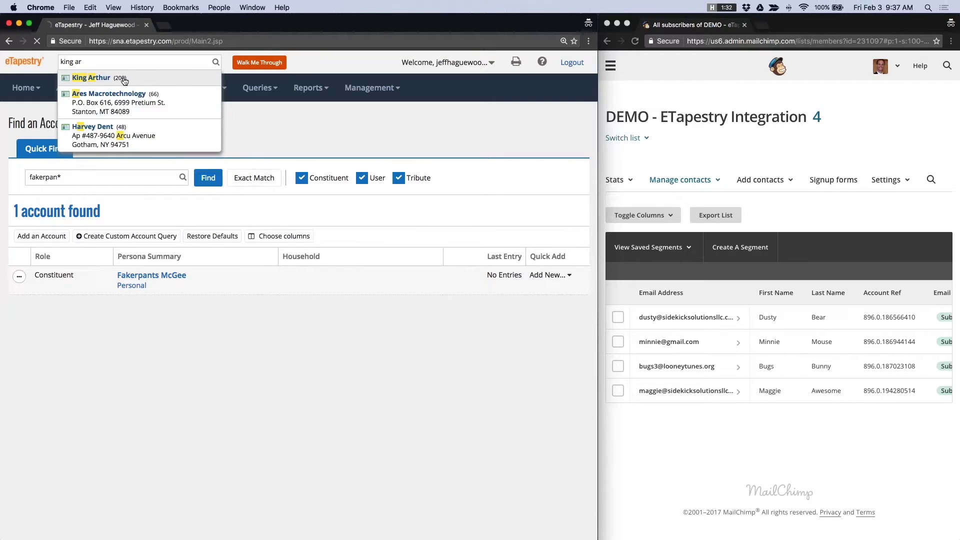
left_click(123, 79)
left_click(138, 169)
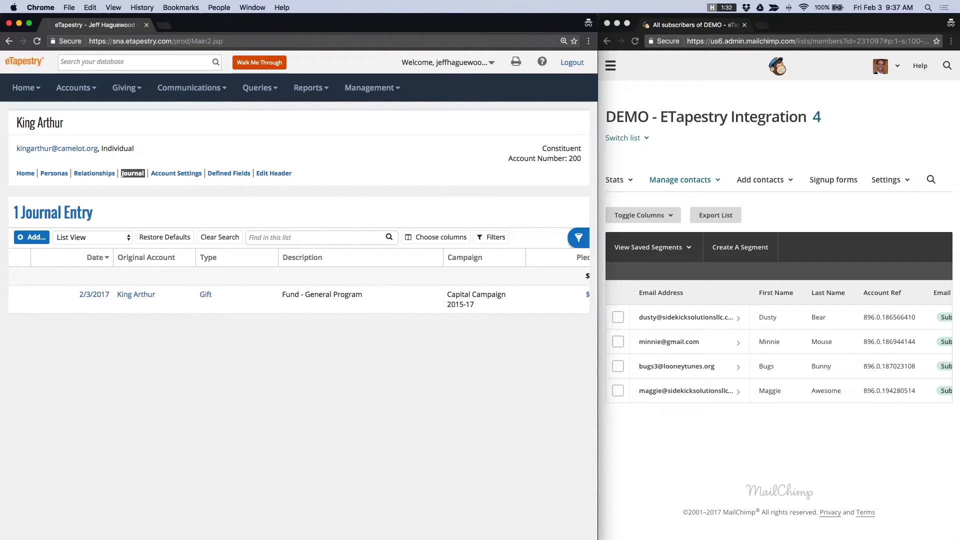
key("super+grave")
- Reload the MailChimp subscribers page, then bring up the options for adding contacts
key("super+r")
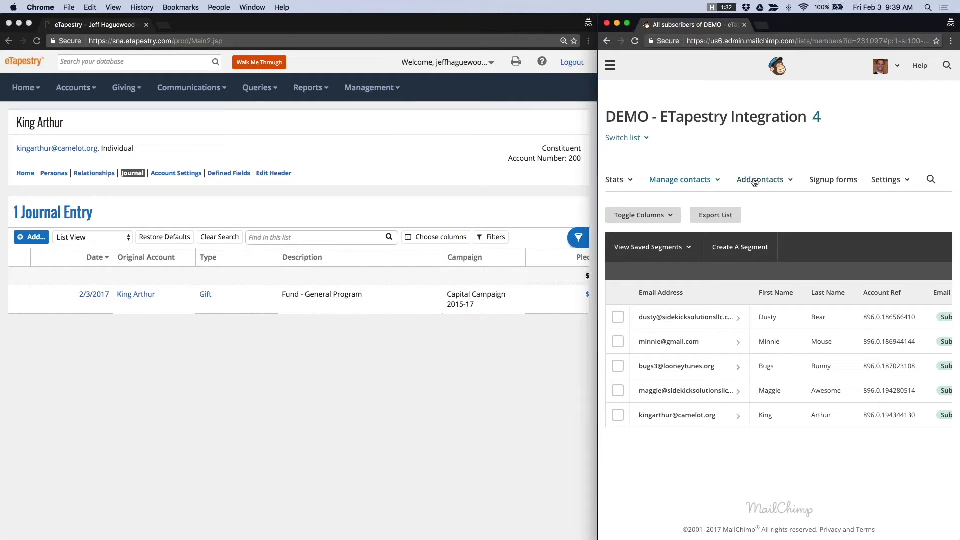
left_click(771, 180)
- Open the single-subscriber form and enter the subscriber's e-mail address, first name and last name
left_click(763, 204)
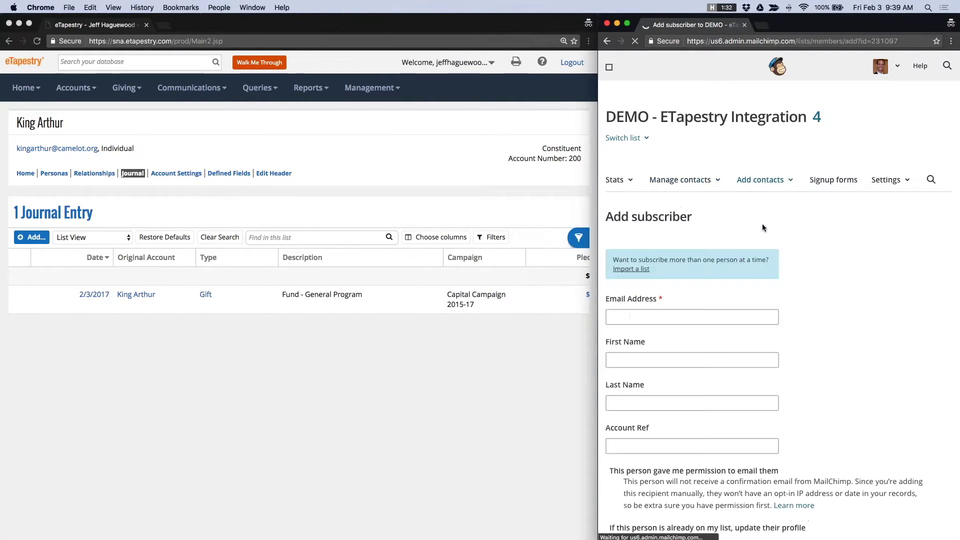
left_click(661, 320)
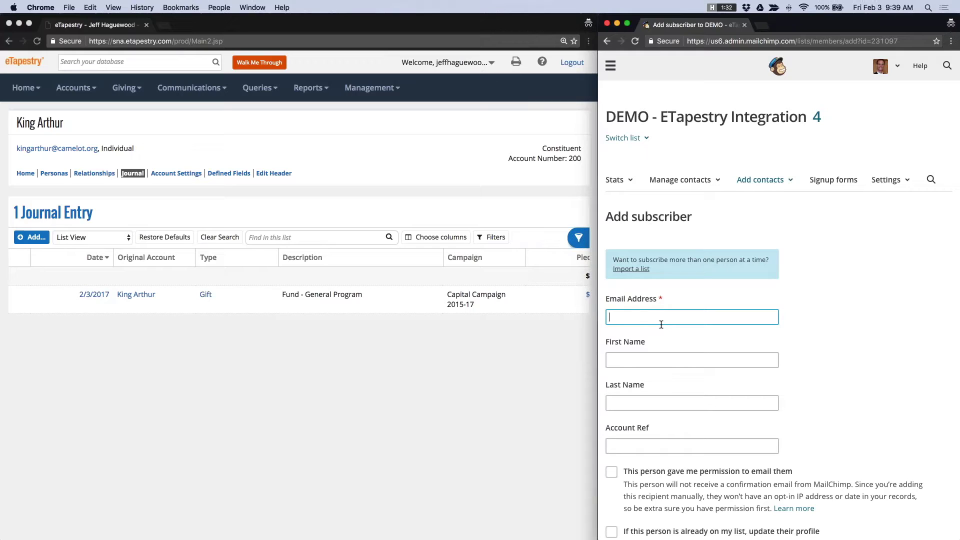
key("Tab")
type("G")
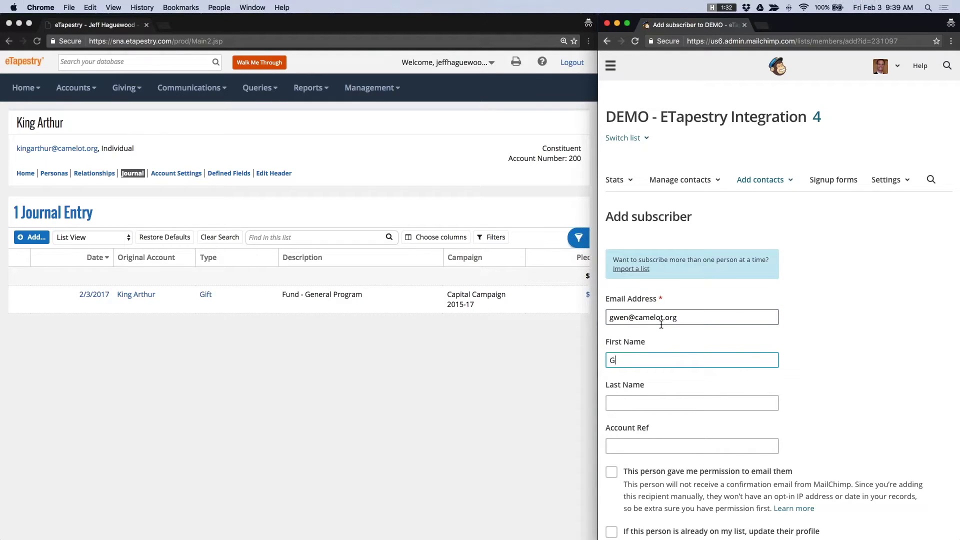
key("BackSpace")
type("Queen")
key("Tab")
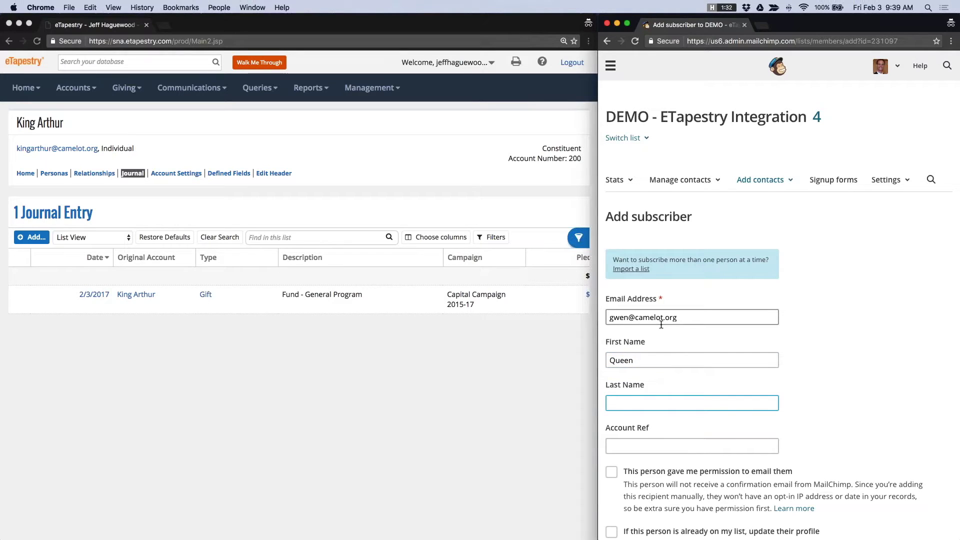
type("Gwen")
- Tick the e-mail permission and update-existing-profile options, then subscribe the contact
scroll(661, 324, "down", 3)
left_click(611, 385)
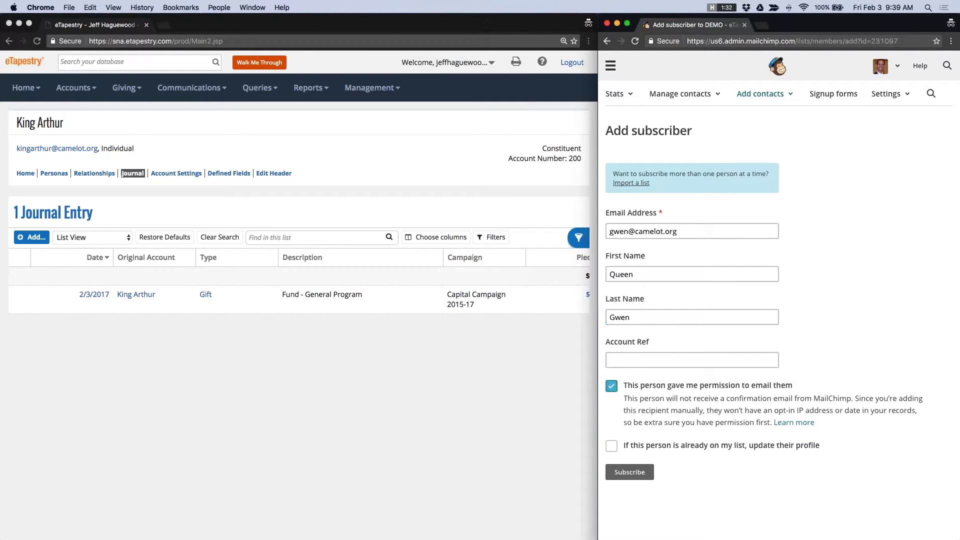
key("Tab")
key("space")
key("Tab")
key("Return")
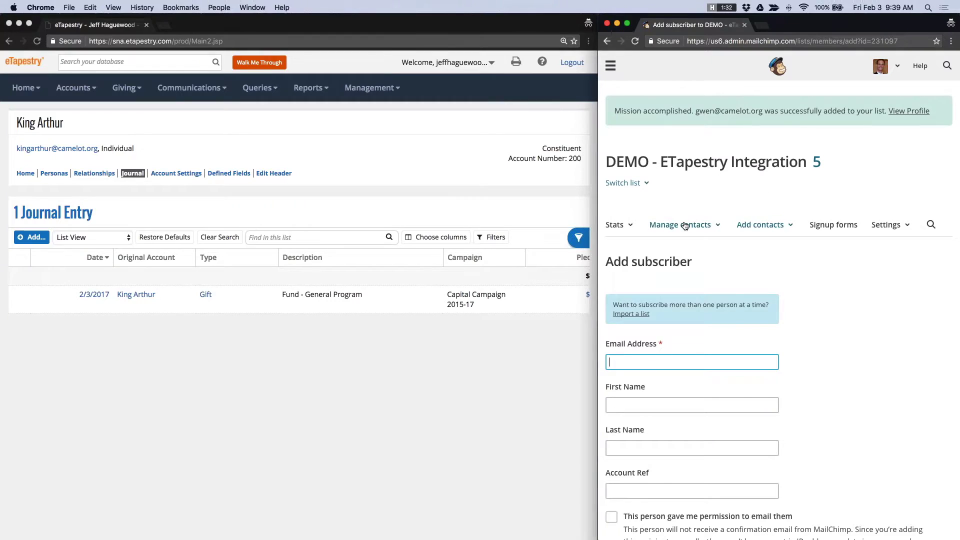
left_click(685, 226)
- View all contacts in the DEMO - ETapestry Integration list and scroll to the new subscriber
left_click(678, 246)
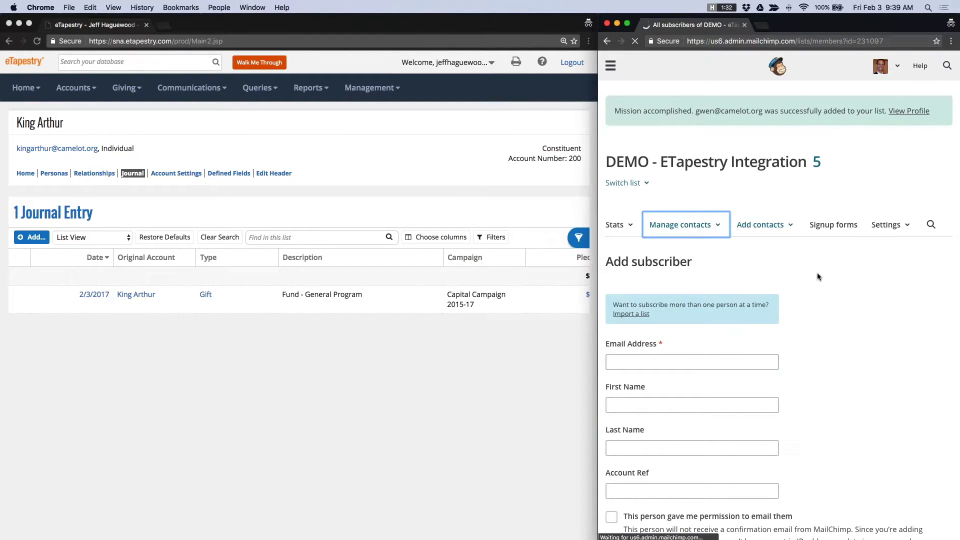
scroll(773, 451, "down", 1)
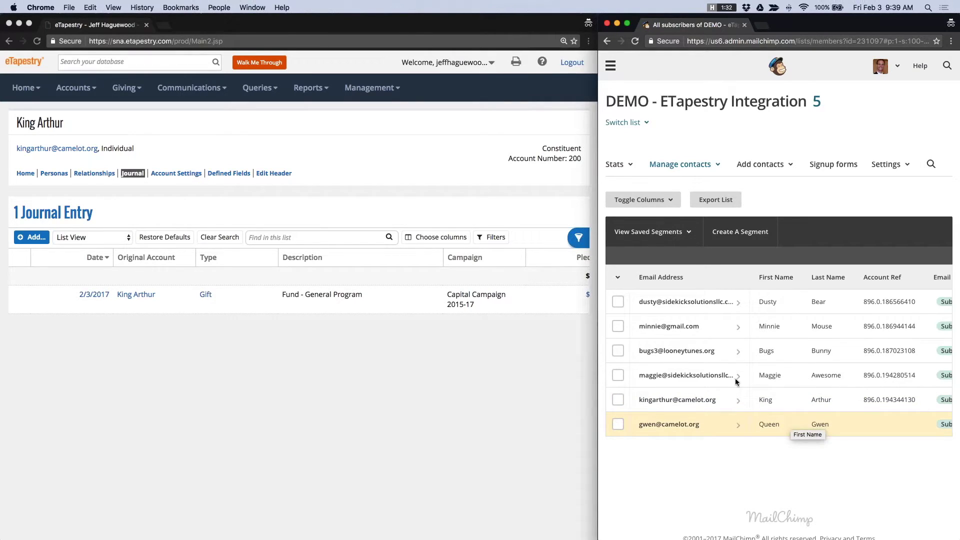
- Search the eTapestry database from the Home page for the synced subscriber and open her account
left_click(139, 62)
type("g")
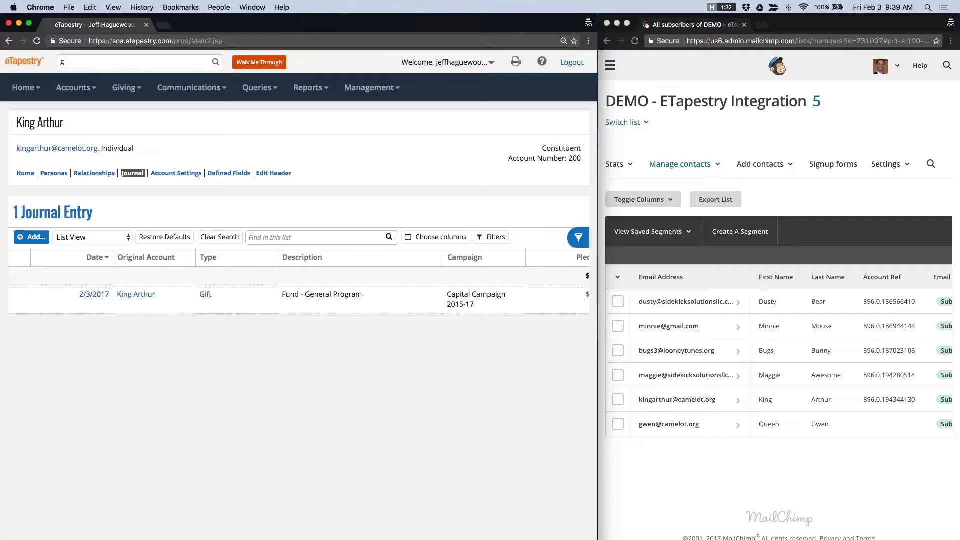
type("wen")
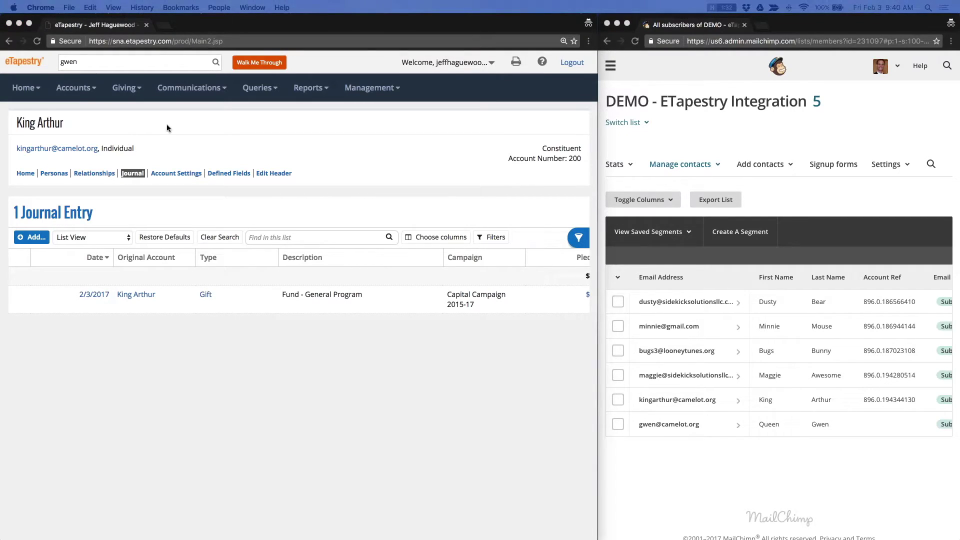
left_click(25, 88)
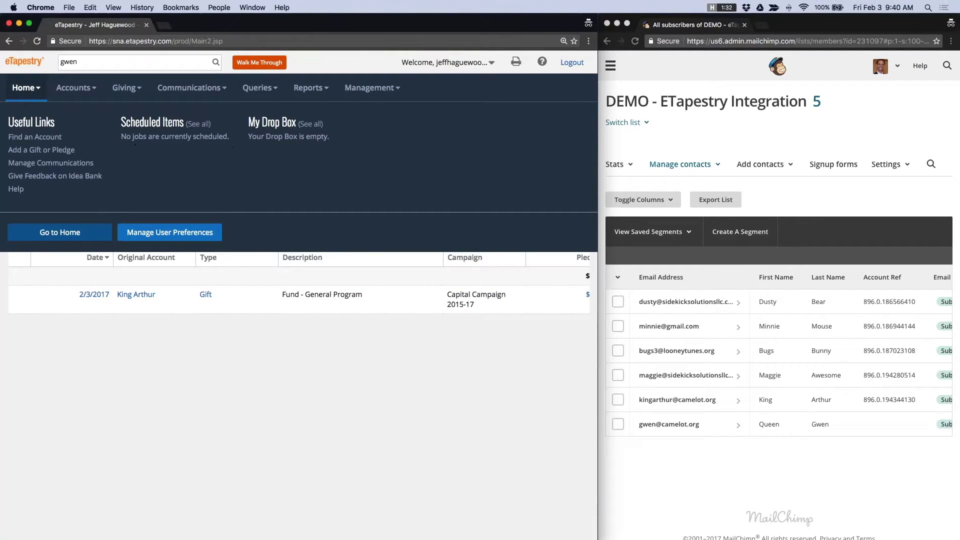
left_click(62, 238)
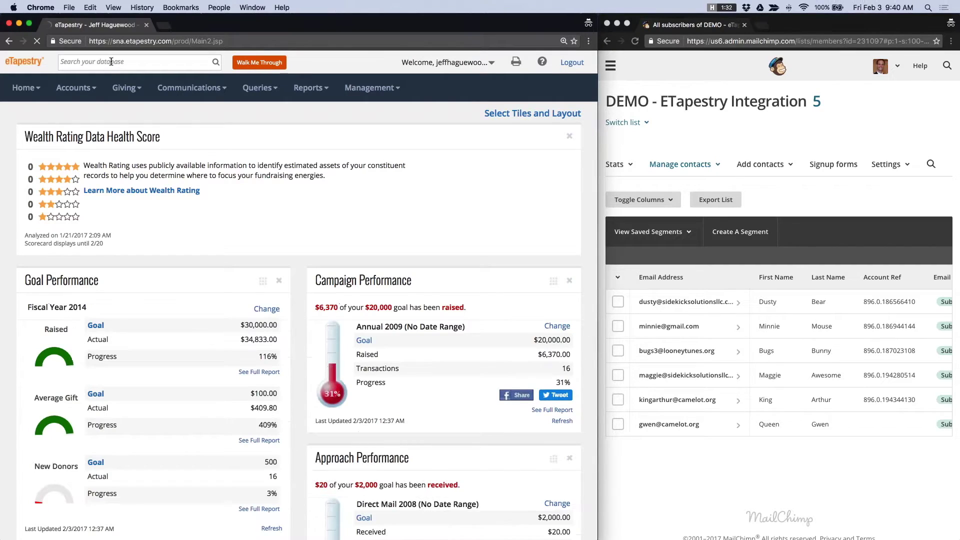
type("Gwen")
left_click(110, 78)
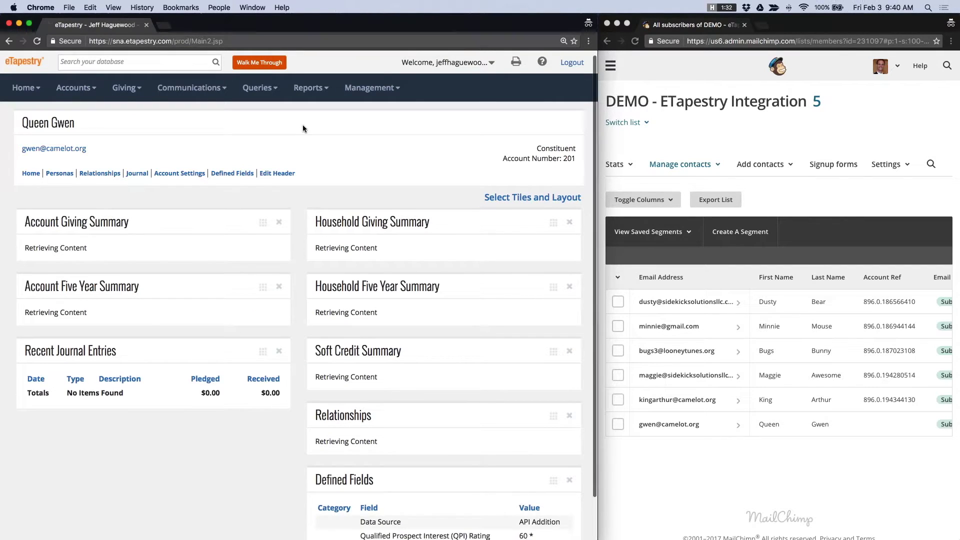
- Check the existing address in the account's persona Email field, then go to Account Settings
left_click(68, 174)
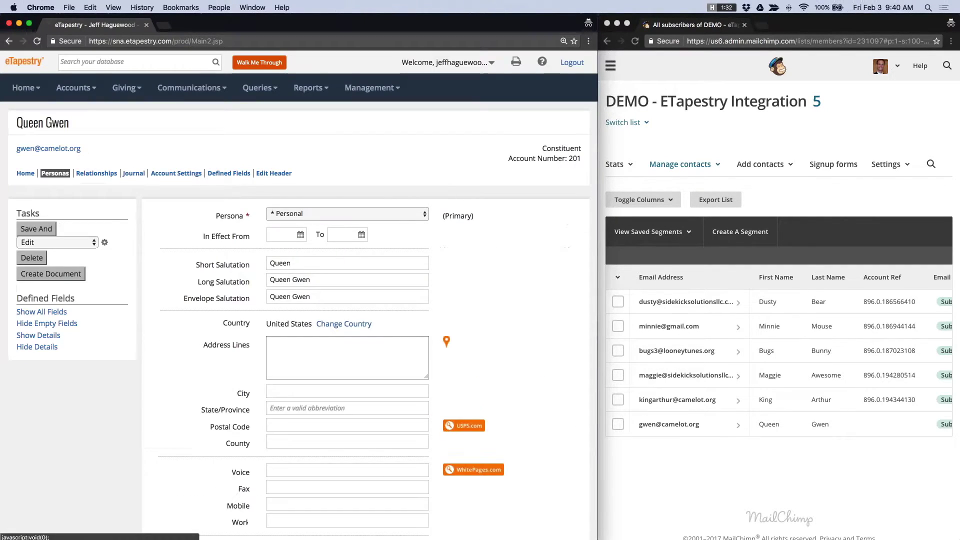
scroll(231, 186, "down", 5)
left_click(334, 236)
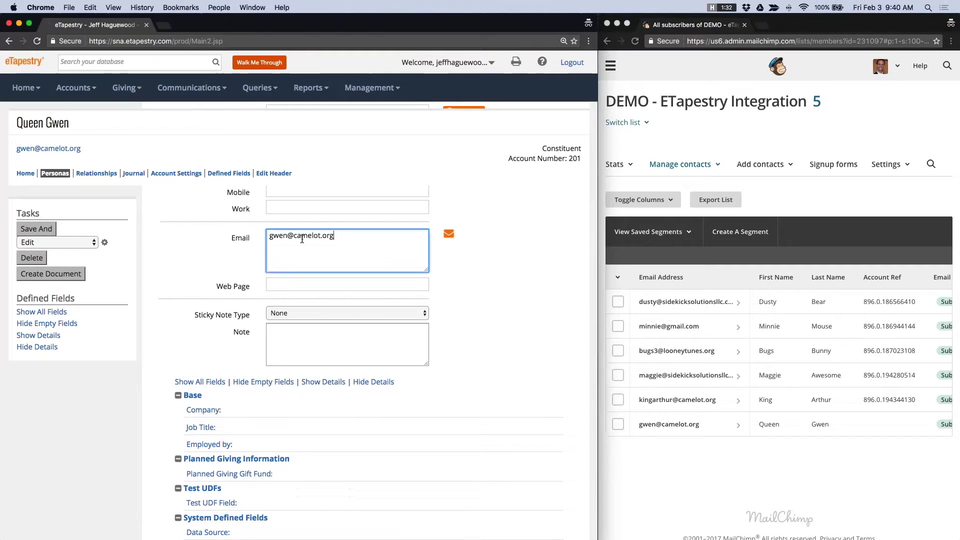
left_click_drag(334, 236, 261, 238)
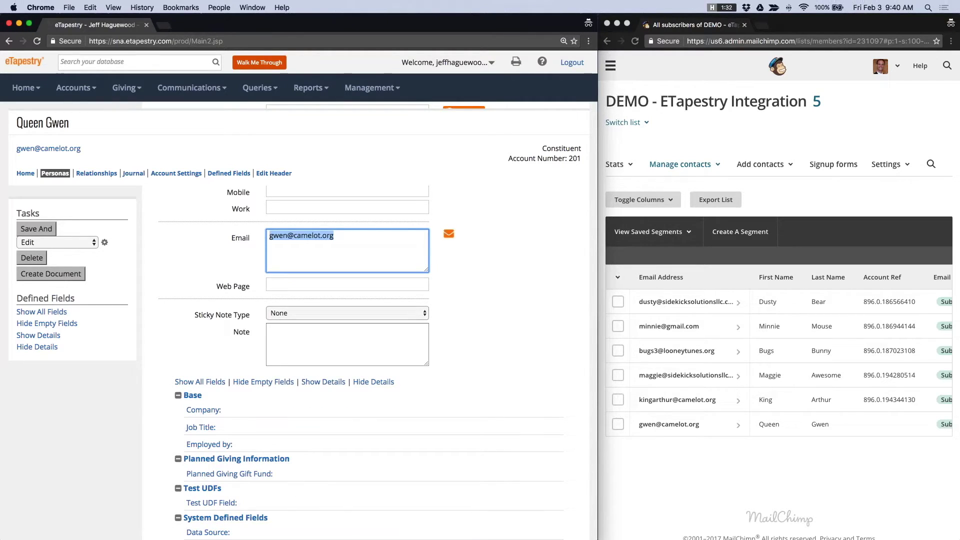
scroll(295, 350, "up", 5)
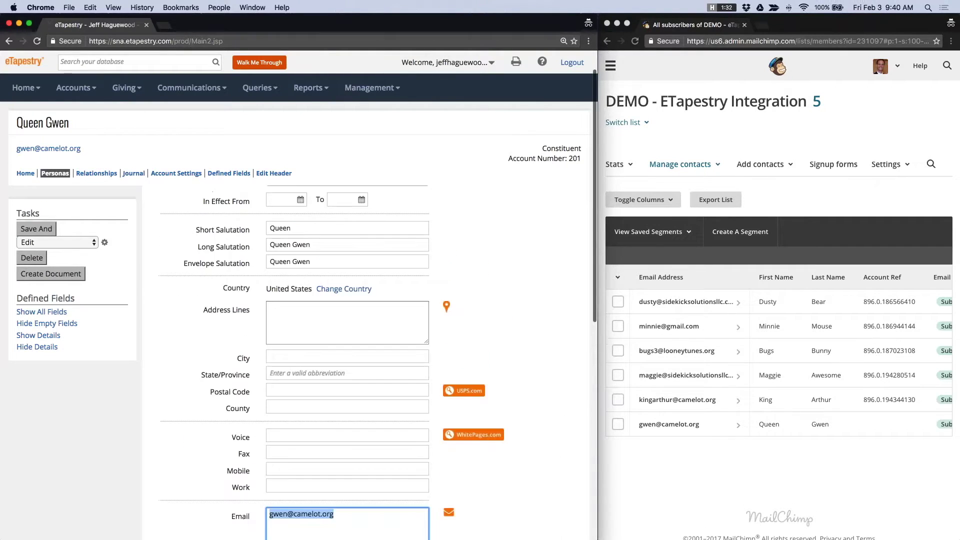
scroll(290, 265, "up", 2)
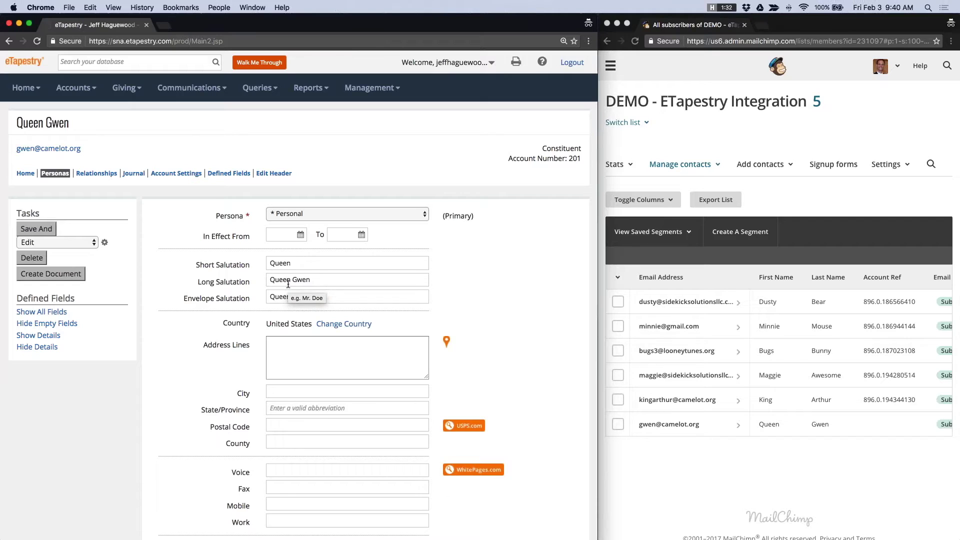
left_click(175, 174)
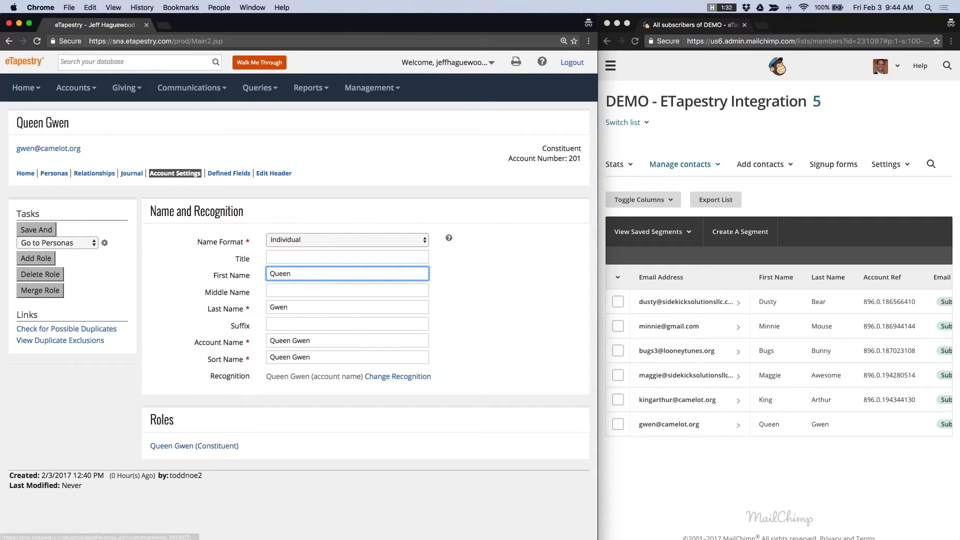
left_click(55, 173)
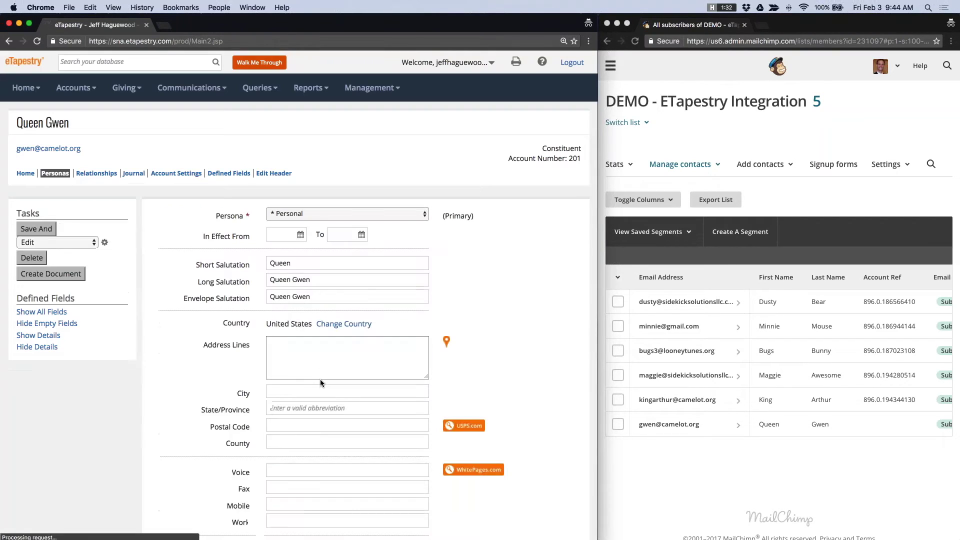
- Append a comma and a second e-mail address after the existing persona e-mail
scroll(320, 383, "down", 5)
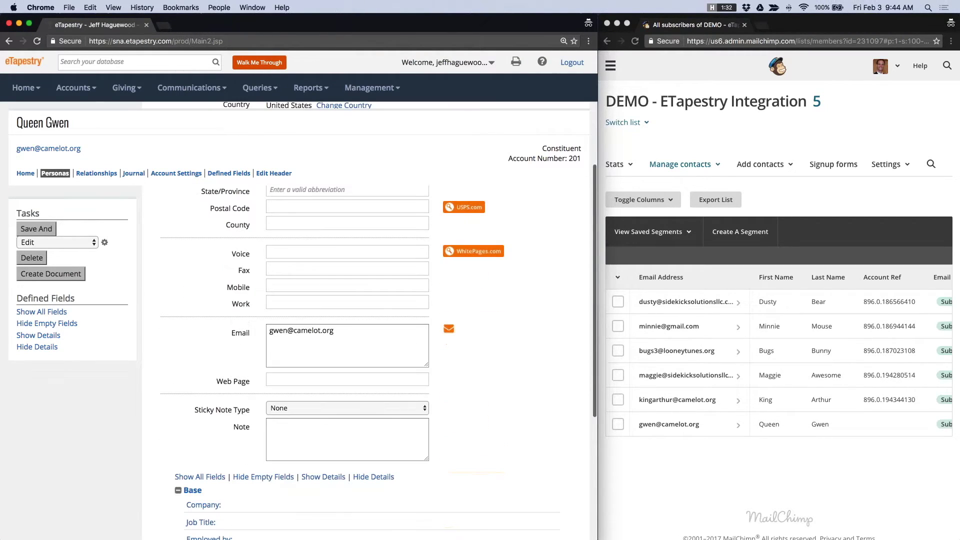
left_click(355, 334)
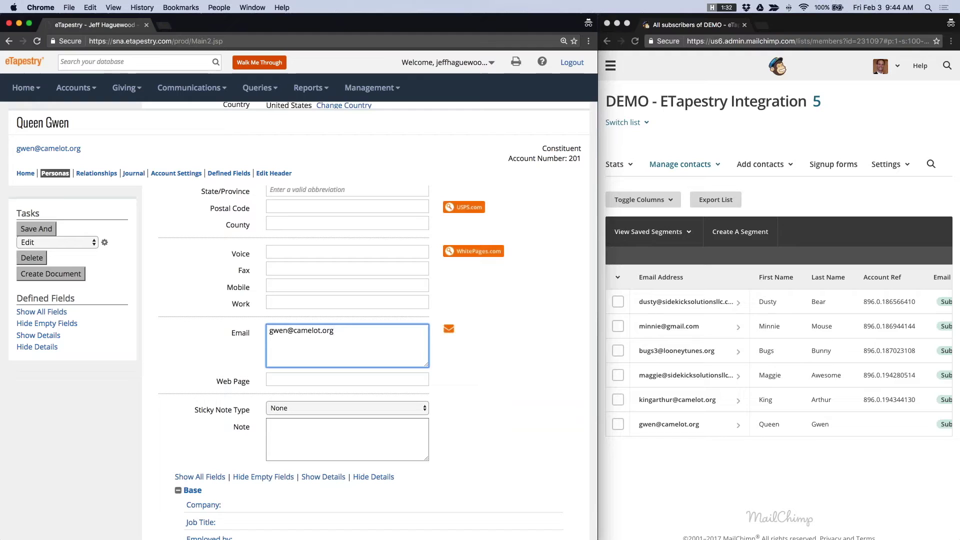
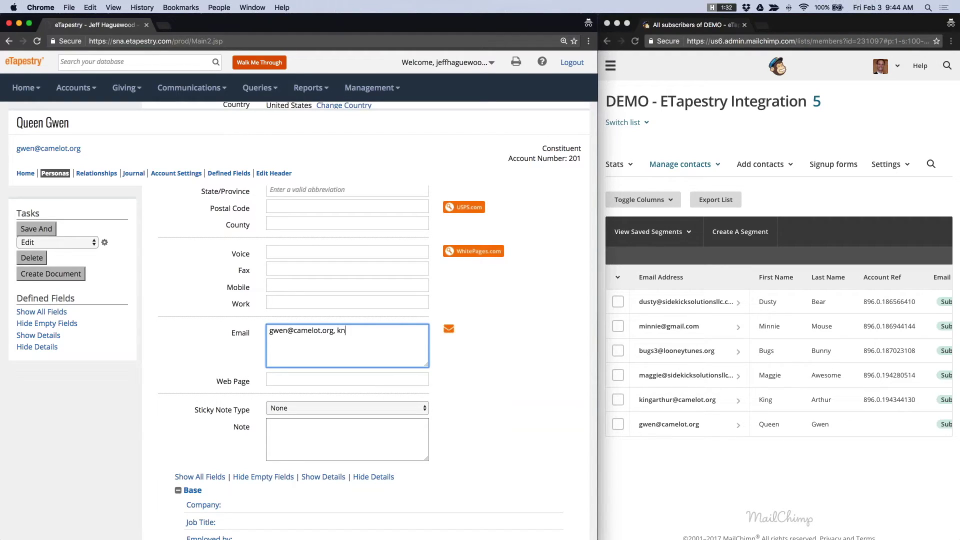
left_click_drag(332, 331, 269, 330)
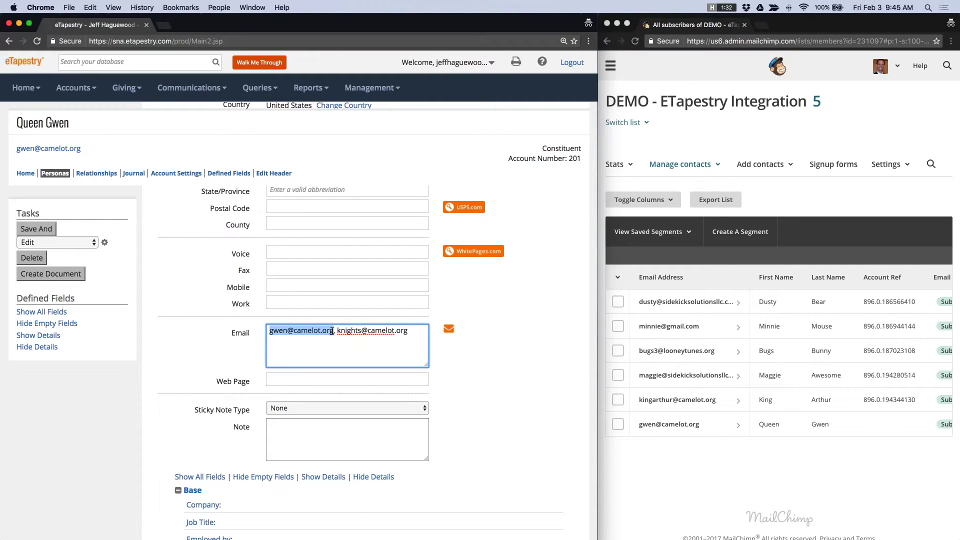
left_click_drag(333, 330, 262, 325)
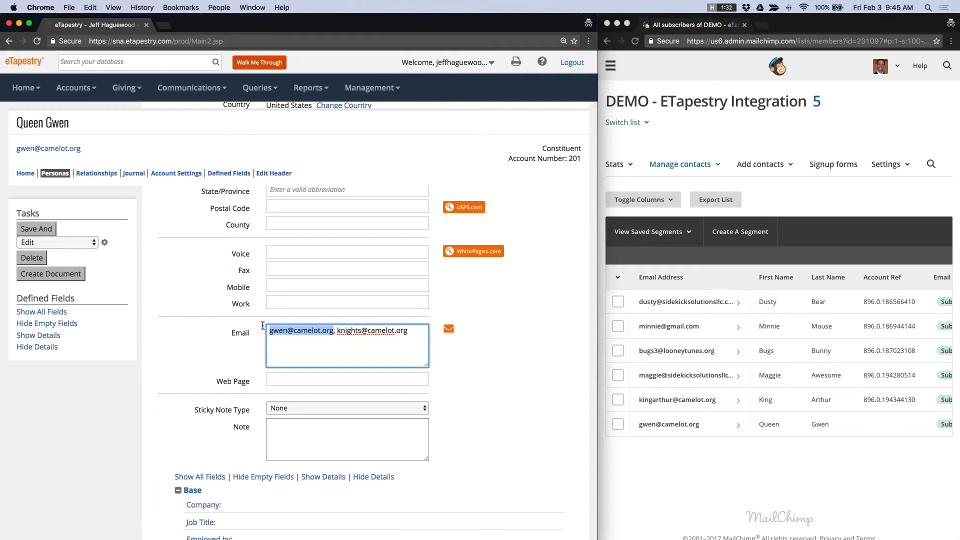